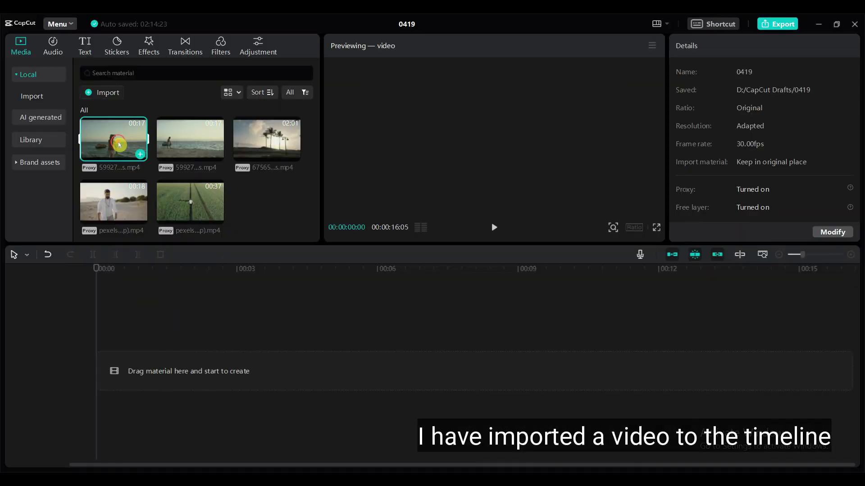
- Place the beach clip 5992730-uhd_3840_2160_25fps.mp4 on the timeline and select it
{"action": "left_click_drag", "start_coordinate": [139, 143], "coordinate": [102, 376]}
{"action": "left_click", "coordinate": [230, 355]}
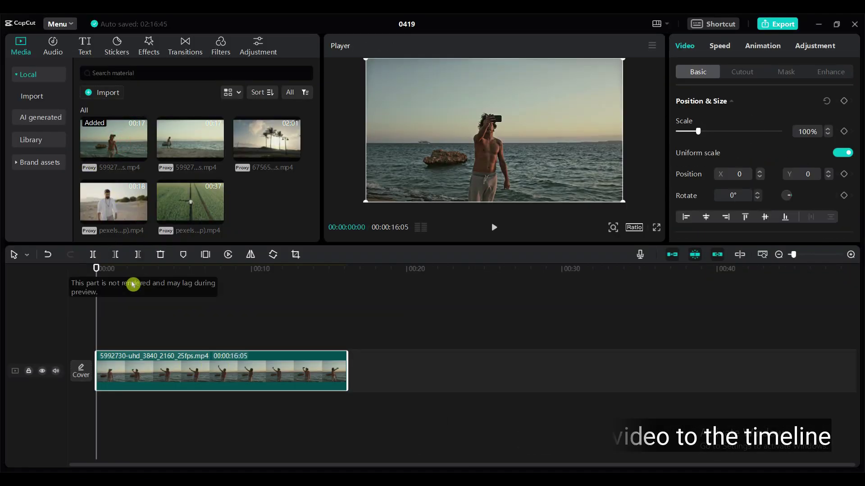
- Add the Library black background clip above the beach video and trim the video to 6:12
{"action": "left_click", "coordinate": [26, 140]}
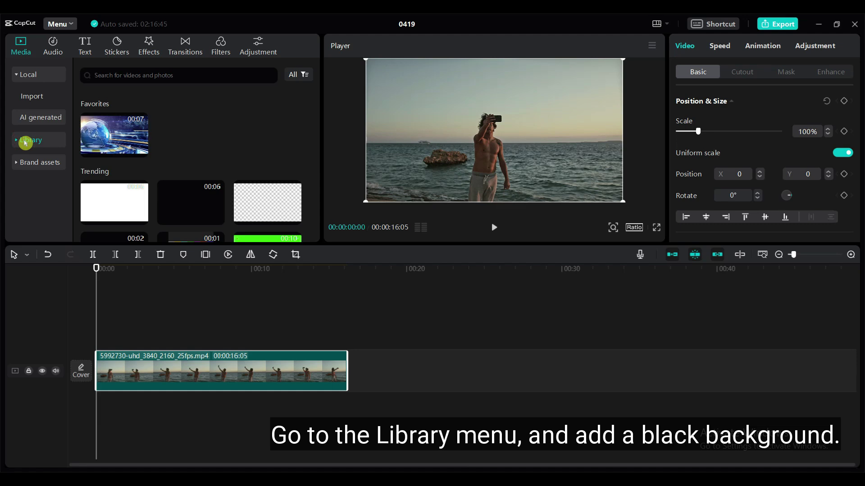
{"action": "scroll", "coordinate": [239, 140], "scroll_direction": "down", "scroll_amount": 2}
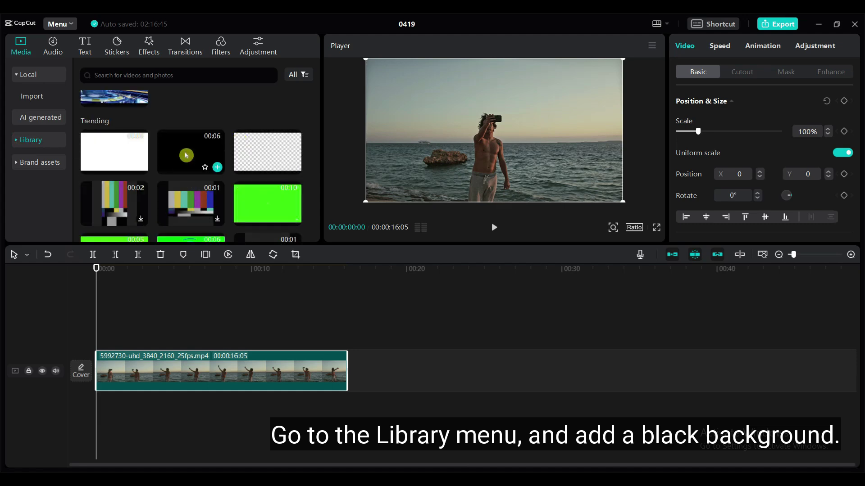
{"action": "left_click_drag", "start_coordinate": [186, 156], "coordinate": [100, 332]}
{"action": "left_click", "coordinate": [850, 255]}
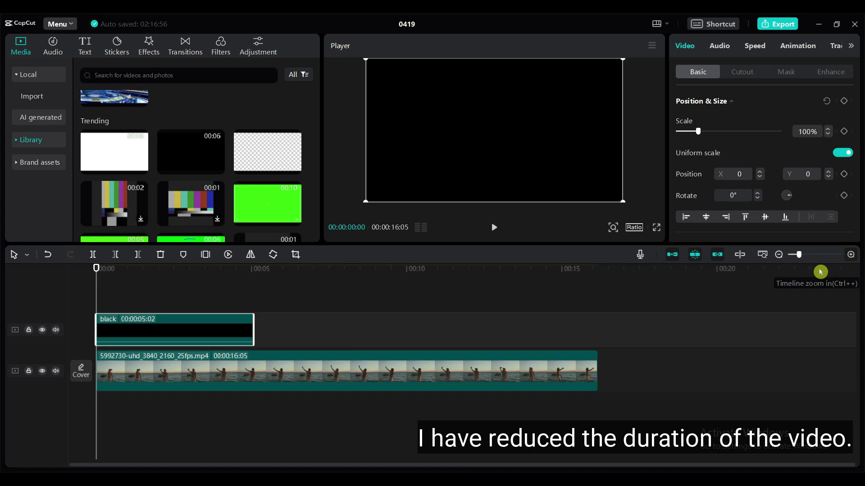
{"action": "left_click_drag", "start_coordinate": [595, 370], "coordinate": [296, 370]}
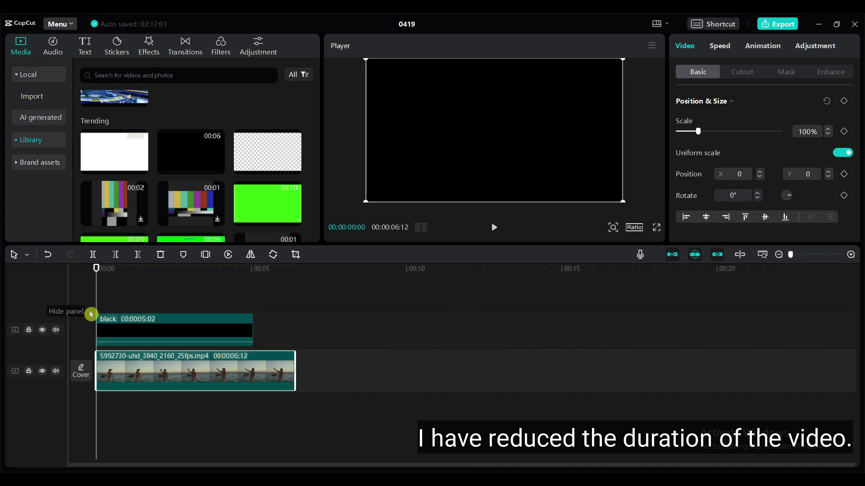
- Apply a reversed Mirror mask to the black clip, rotated to 90°
{"action": "left_click", "coordinate": [153, 329]}
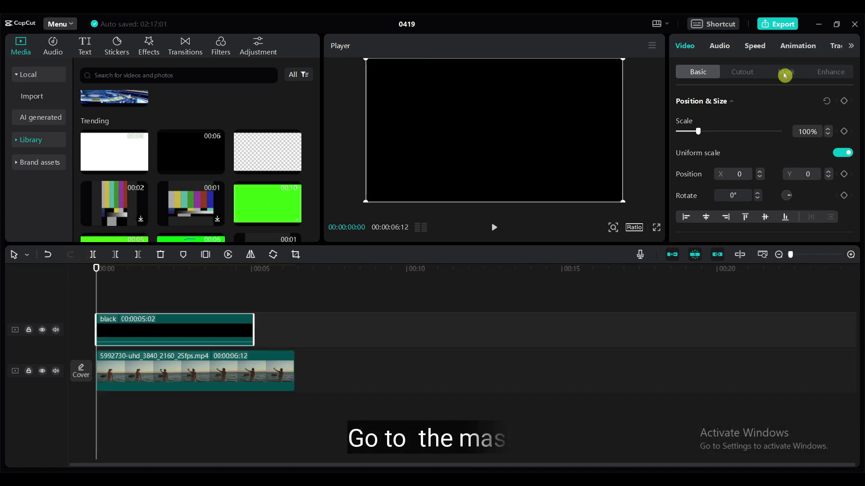
{"action": "left_click", "coordinate": [785, 73]}
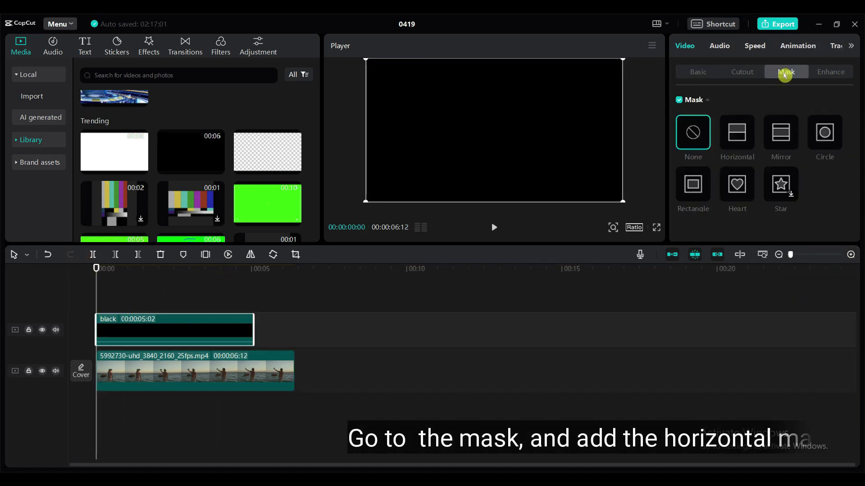
{"action": "left_click", "coordinate": [783, 139]}
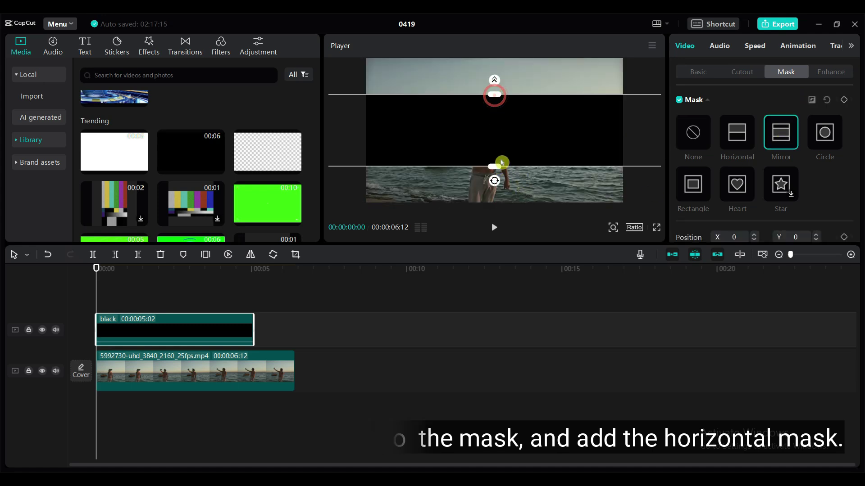
{"action": "left_click_drag", "start_coordinate": [494, 180], "coordinate": [428, 131]}
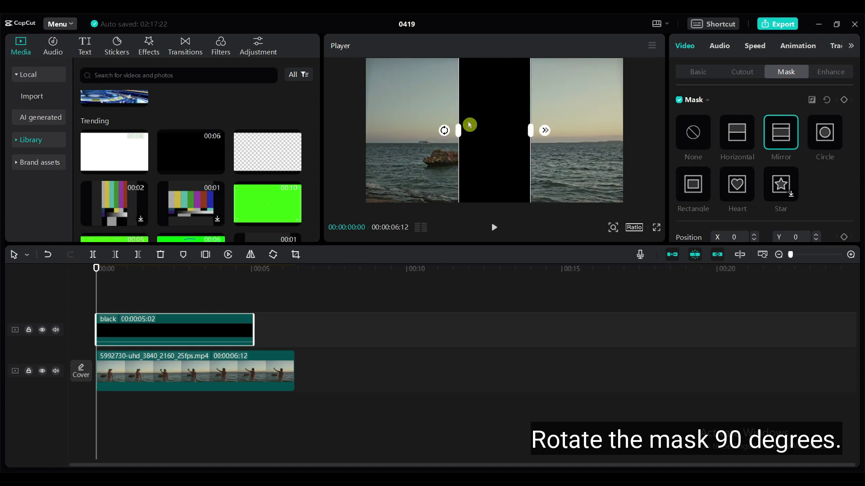
{"action": "scroll", "coordinate": [662, 174], "scroll_direction": "down", "scroll_amount": 2}
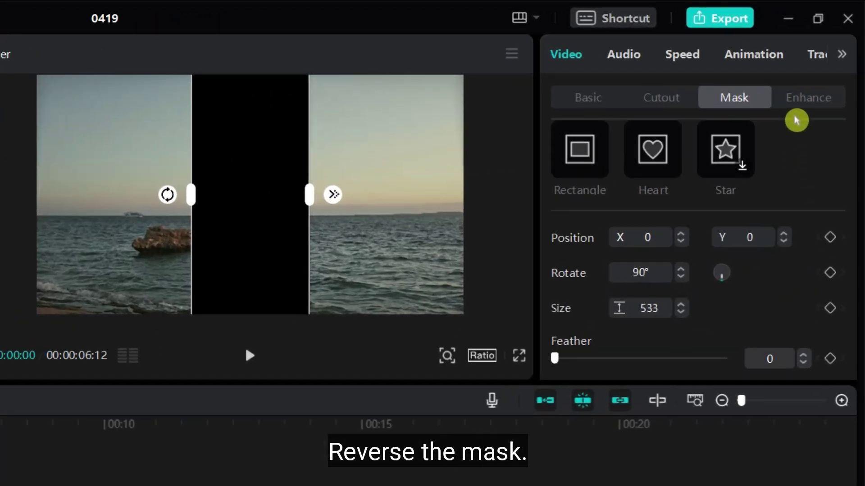
{"action": "scroll", "coordinate": [804, 180], "scroll_direction": "up", "scroll_amount": 3}
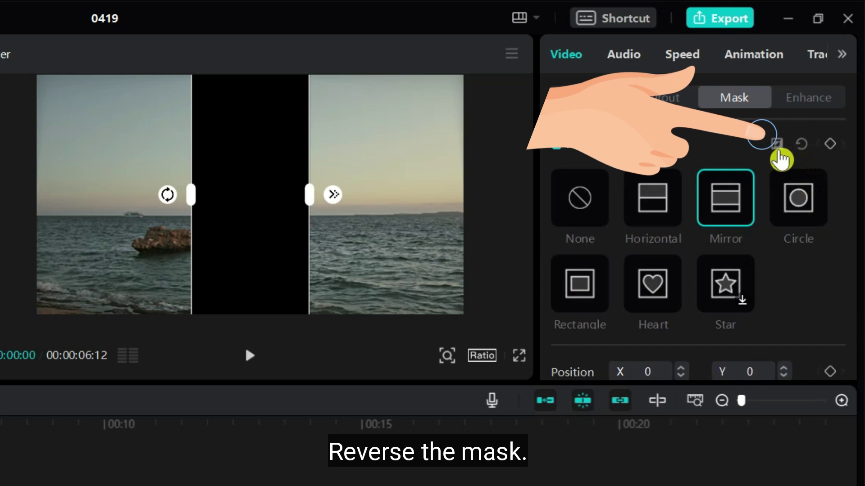
{"action": "left_click", "coordinate": [779, 151]}
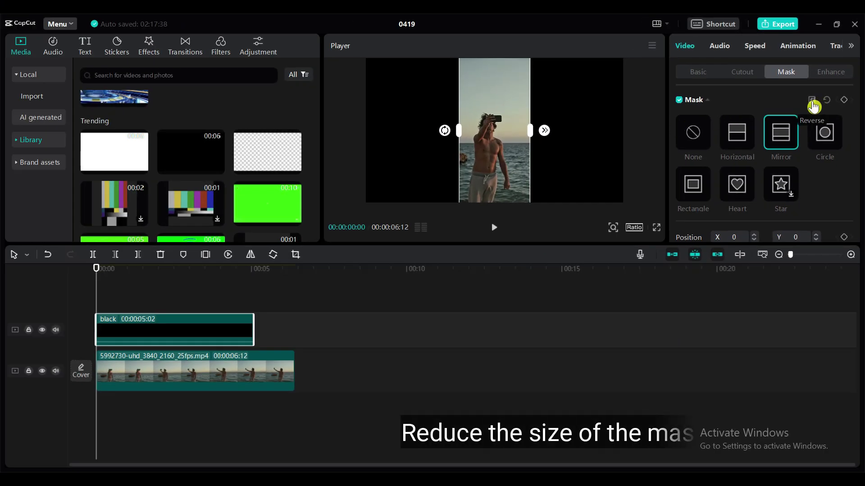
- Set the mask Size to 156 and Feather to 15
{"action": "left_click_drag", "start_coordinate": [533, 140], "coordinate": [516, 131]}
{"action": "scroll", "coordinate": [760, 166], "scroll_direction": "down", "scroll_amount": 1}
{"action": "scroll", "coordinate": [790, 214], "scroll_direction": "down", "scroll_amount": 1}
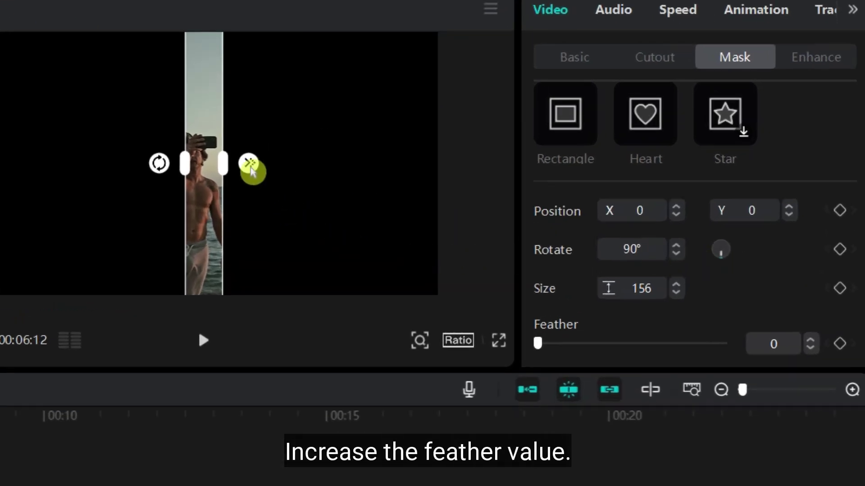
{"action": "left_click_drag", "start_coordinate": [251, 168], "coordinate": [260, 168]}
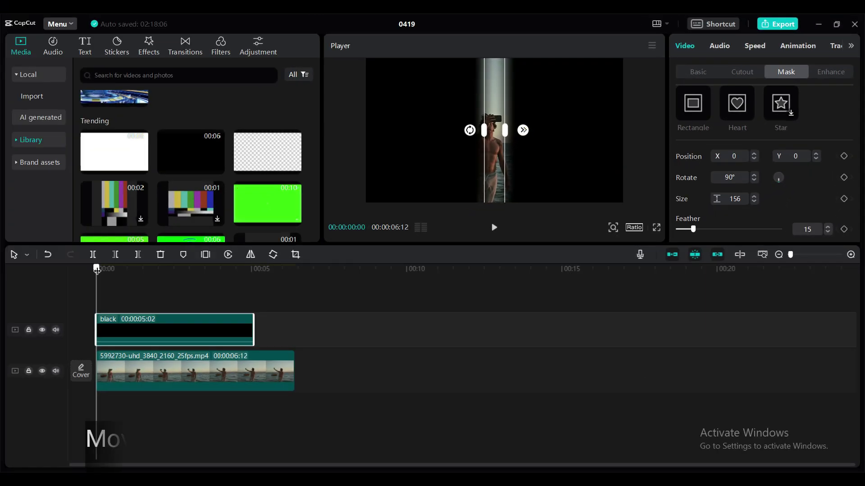
{"action": "mouse_move", "coordinate": [96, 265]}
{"action": "left_mouse_down"}
{"action": "mouse_move", "coordinate": [244, 272]}
{"action": "mouse_move", "coordinate": [106, 270]}
{"action": "left_mouse_up"}
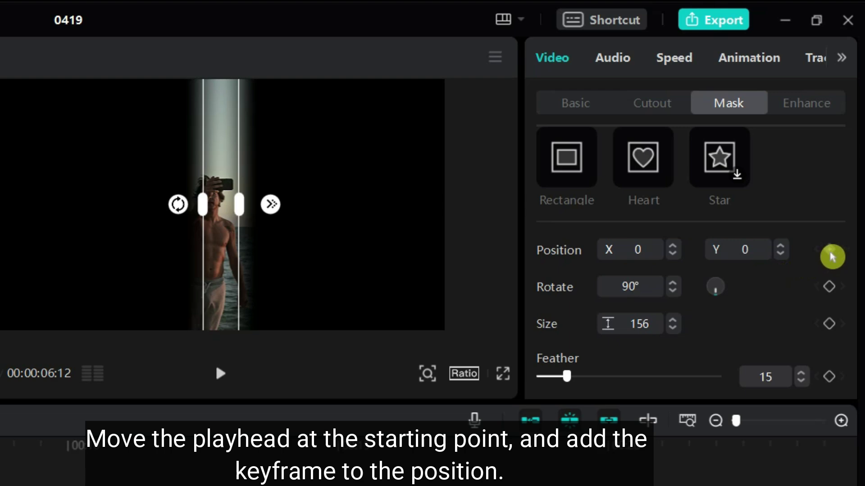
- Add a mask Position keyframe and move the strip to the left edge at about 1 second
{"action": "left_click", "coordinate": [832, 257]}
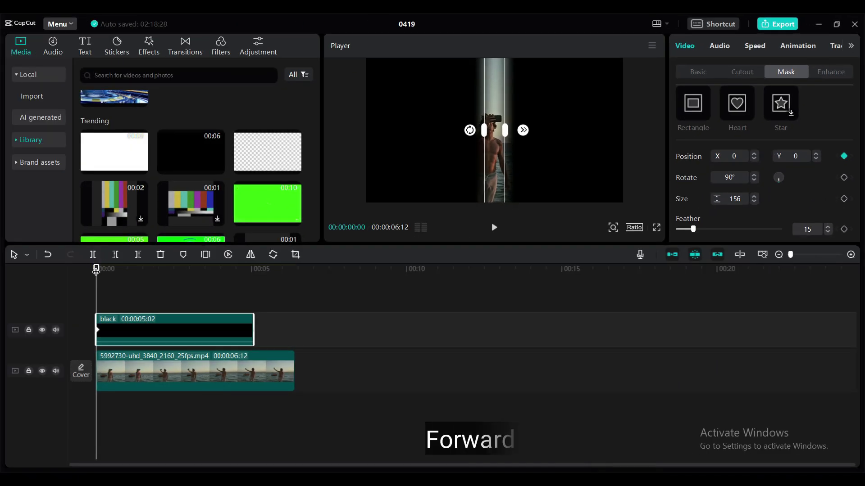
{"action": "left_click_drag", "start_coordinate": [96, 270], "coordinate": [129, 274]}
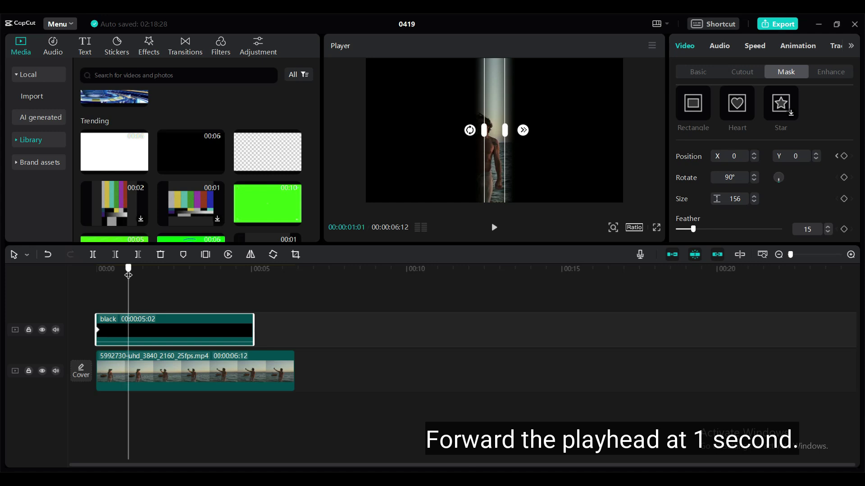
{"action": "left_click", "coordinate": [496, 141]}
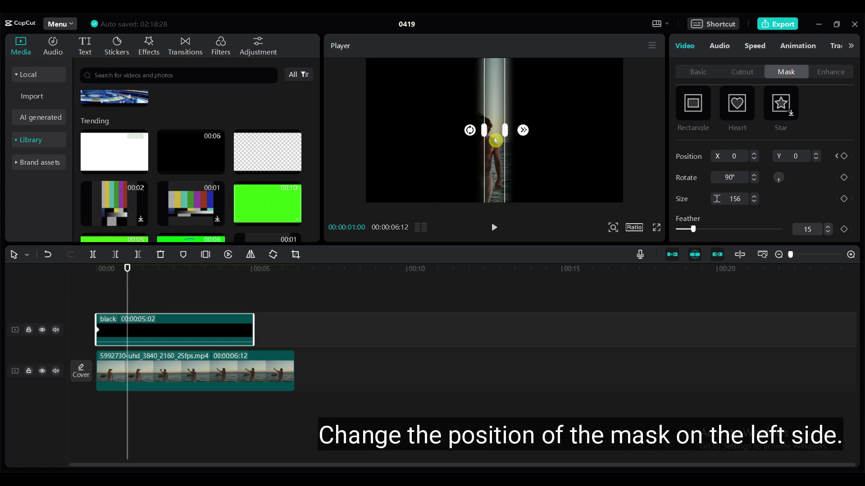
{"action": "left_click_drag", "start_coordinate": [496, 141], "coordinate": [377, 139]}
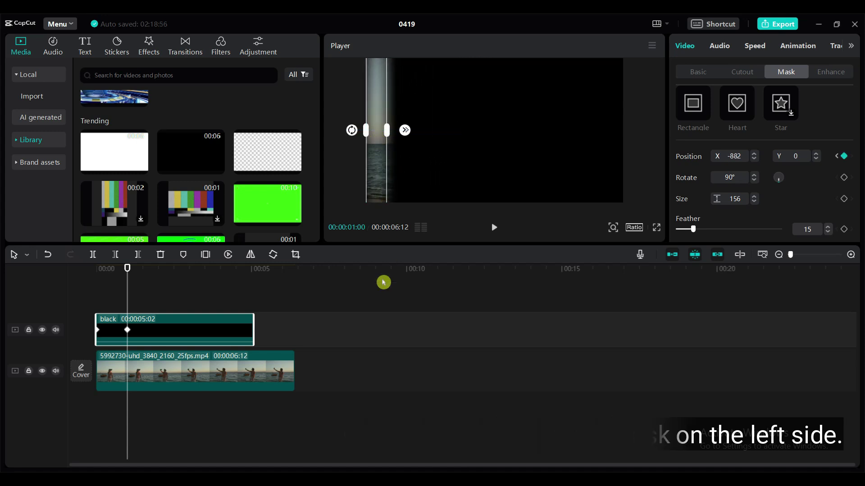
- Put the strip at the right edge at 3 seconds and back at centre (X 0, Y 0) by 4 seconds
{"action": "left_click_drag", "start_coordinate": [126, 269], "coordinate": [189, 280]}
{"action": "left_click", "coordinate": [376, 153]}
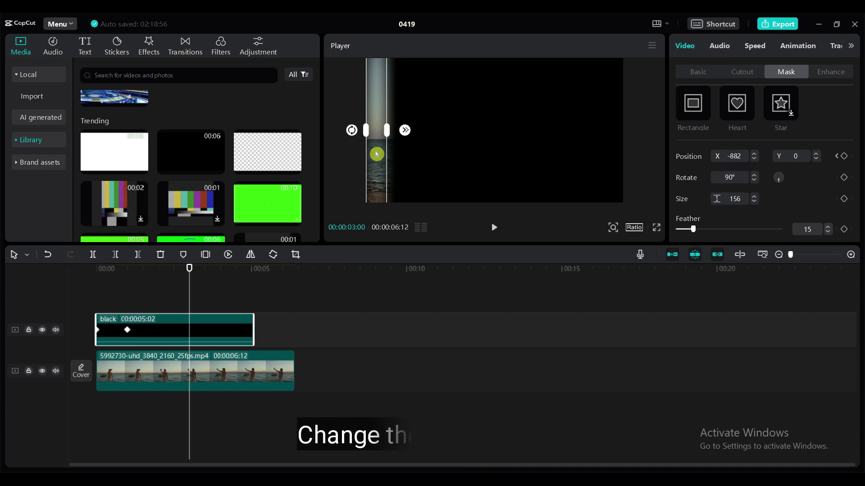
{"action": "left_click_drag", "start_coordinate": [376, 154], "coordinate": [611, 155]}
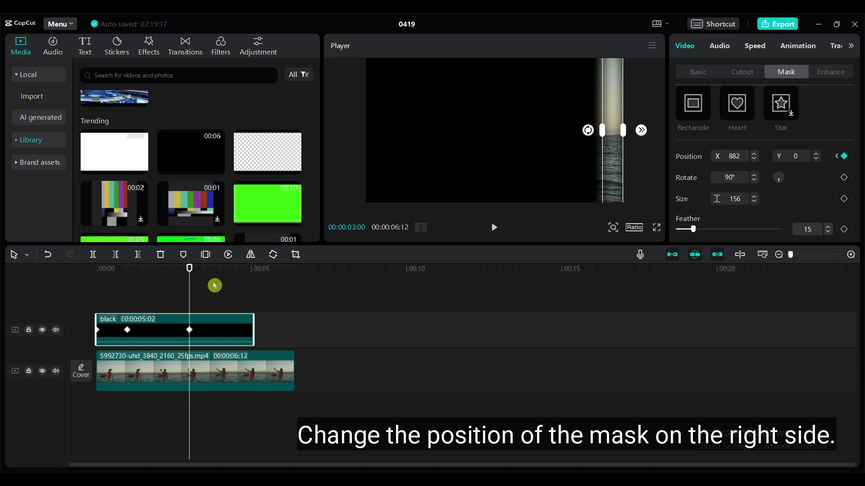
{"action": "left_click_drag", "start_coordinate": [189, 272], "coordinate": [217, 271]}
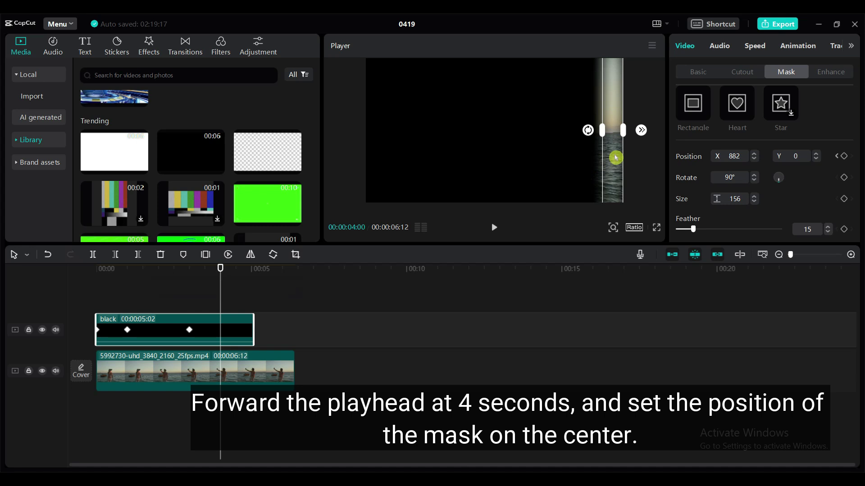
{"action": "left_click_drag", "start_coordinate": [610, 155], "coordinate": [497, 155]}
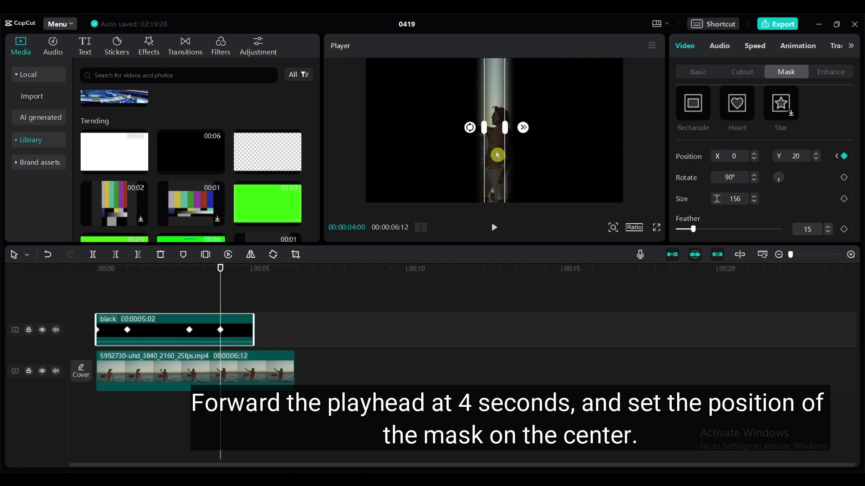
{"action": "left_click_drag", "start_coordinate": [497, 155], "coordinate": [497, 157]}
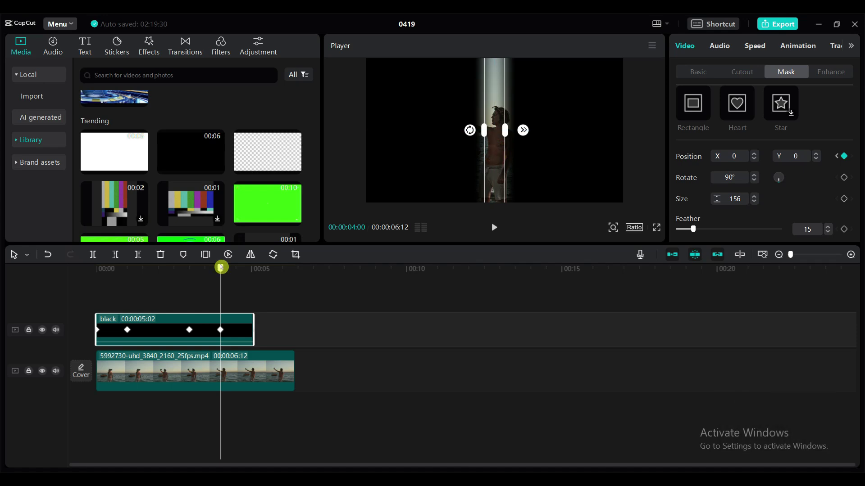
{"action": "left_click_drag", "start_coordinate": [220, 267], "coordinate": [73, 269]}
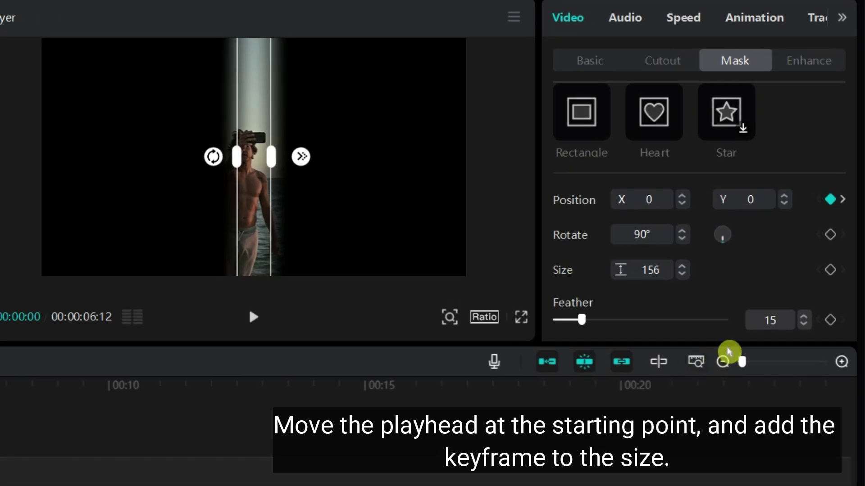
- Keyframe the mask Size narrow at 0 s and 4 s, widening to about 1975 at 5 seconds
{"action": "left_click", "coordinate": [829, 272]}
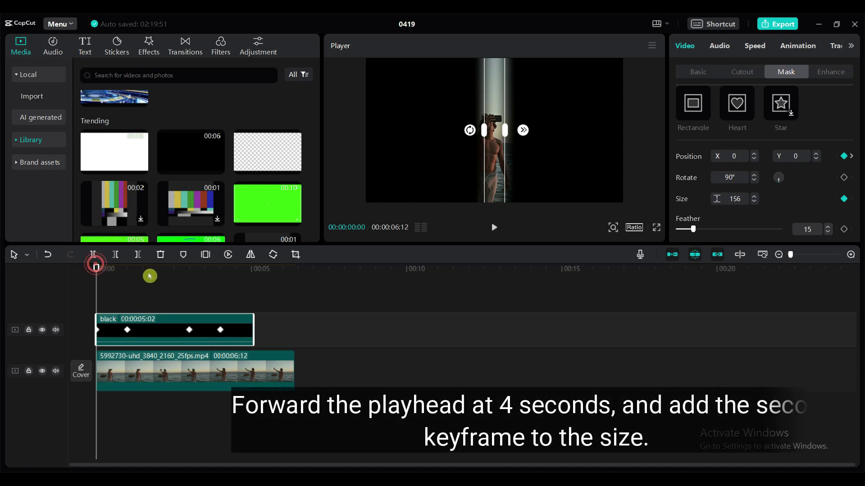
{"action": "left_click_drag", "start_coordinate": [97, 270], "coordinate": [219, 273]}
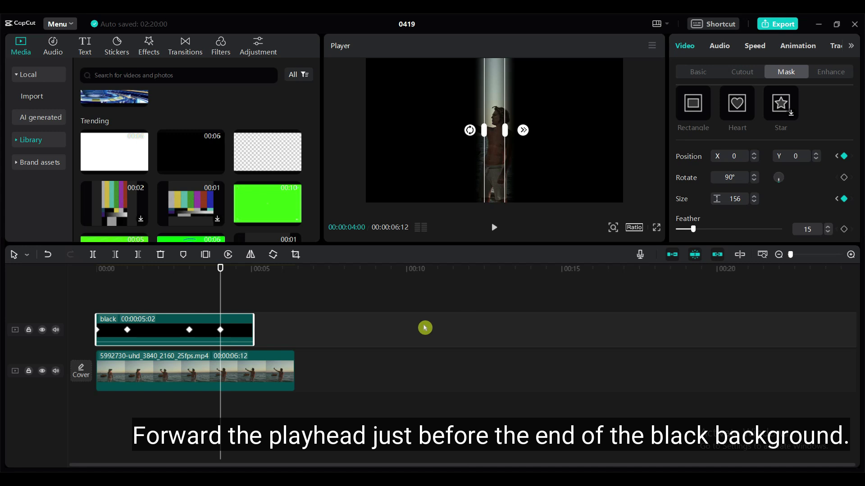
{"action": "left_click_drag", "start_coordinate": [220, 269], "coordinate": [250, 273]}
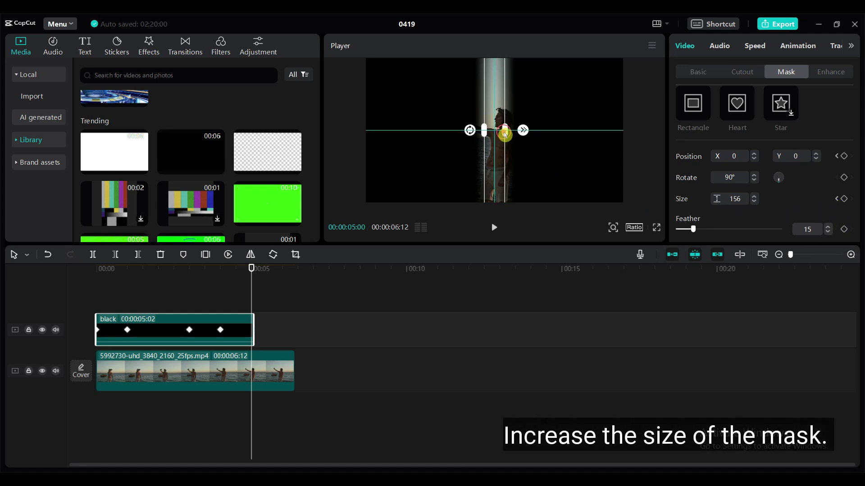
{"action": "left_click_drag", "start_coordinate": [505, 133], "coordinate": [623, 145]}
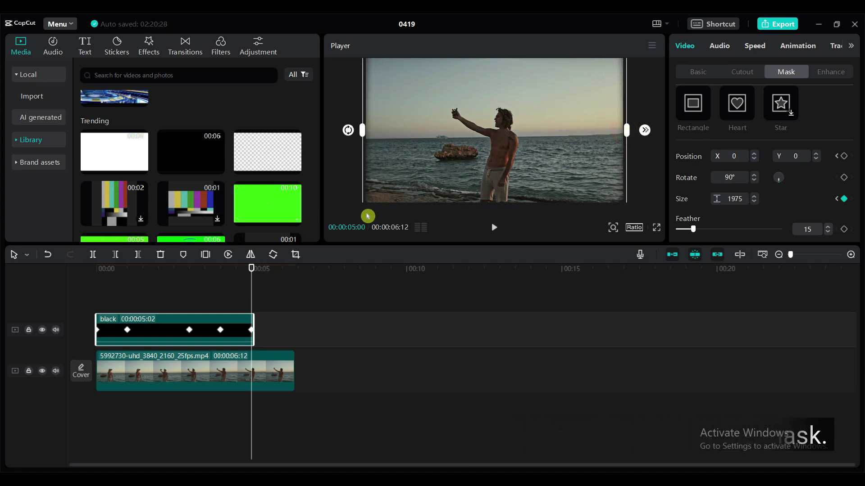
{"action": "left_click_drag", "start_coordinate": [250, 266], "coordinate": [72, 286]}
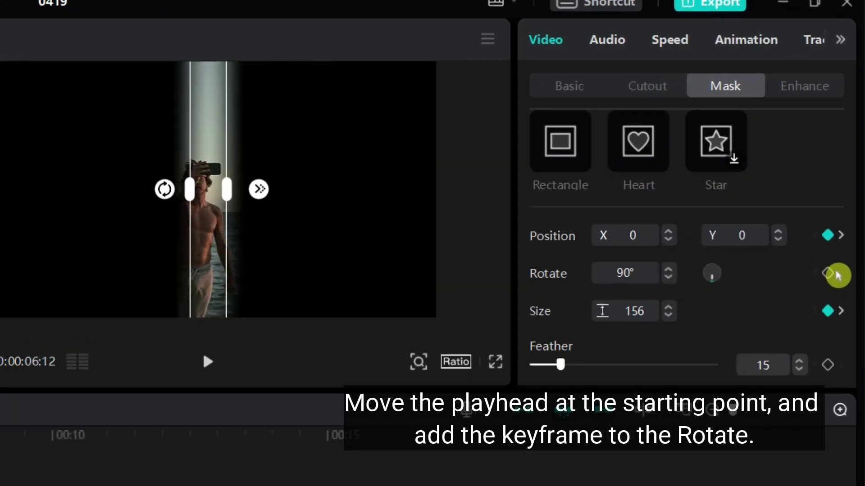
- Keyframe the mask Rotate at 90° at the start and 180° at 4 seconds
{"action": "left_click", "coordinate": [829, 292]}
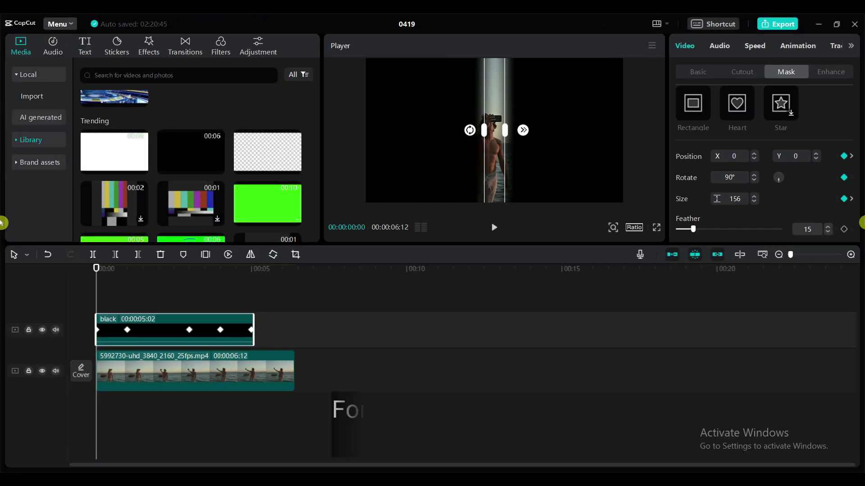
{"action": "left_click", "coordinate": [221, 332]}
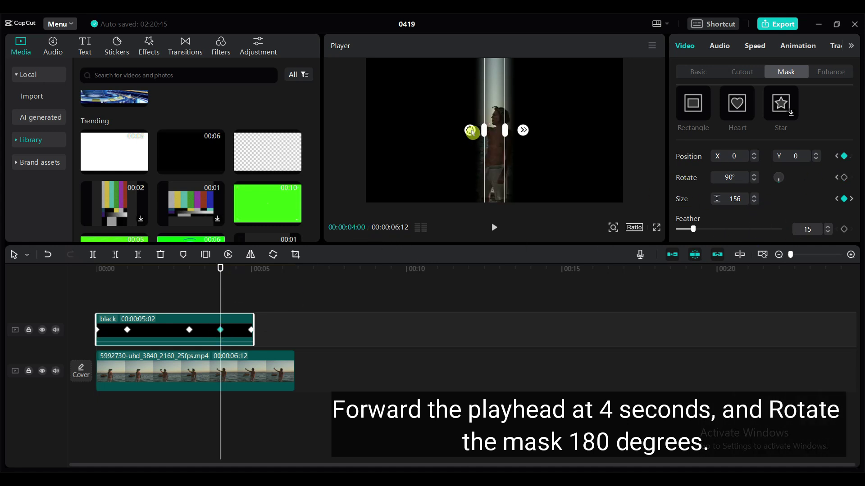
{"action": "left_click_drag", "start_coordinate": [470, 130], "coordinate": [493, 77]}
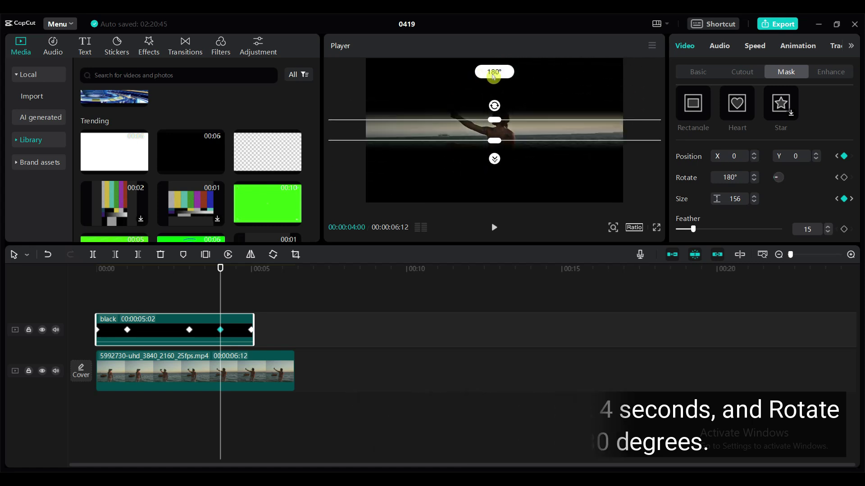
{"action": "left_click_drag", "start_coordinate": [237, 297], "coordinate": [93, 336]}
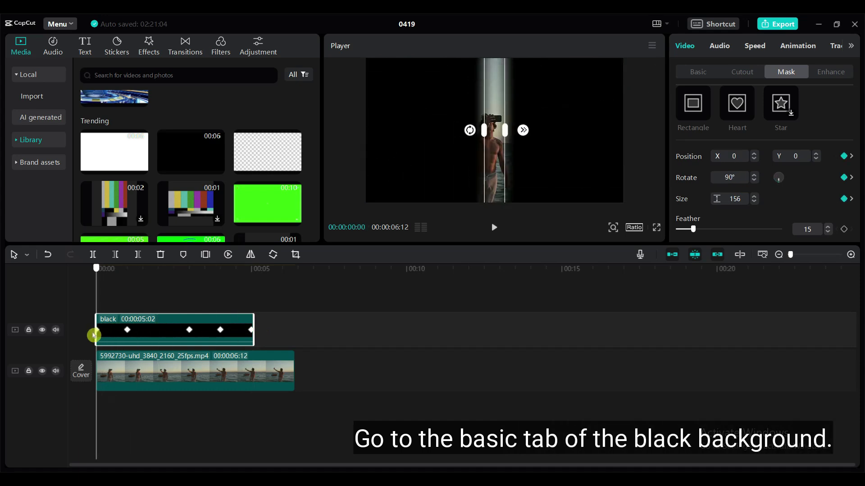
- Add a 100% Opacity keyframe at the black clip's start in the Basic Blend settings
{"action": "left_click", "coordinate": [97, 331]}
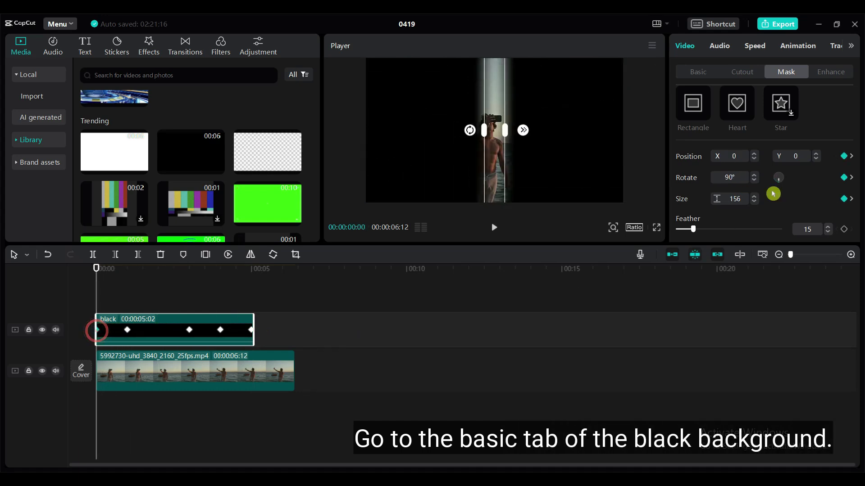
{"action": "left_click", "coordinate": [692, 73]}
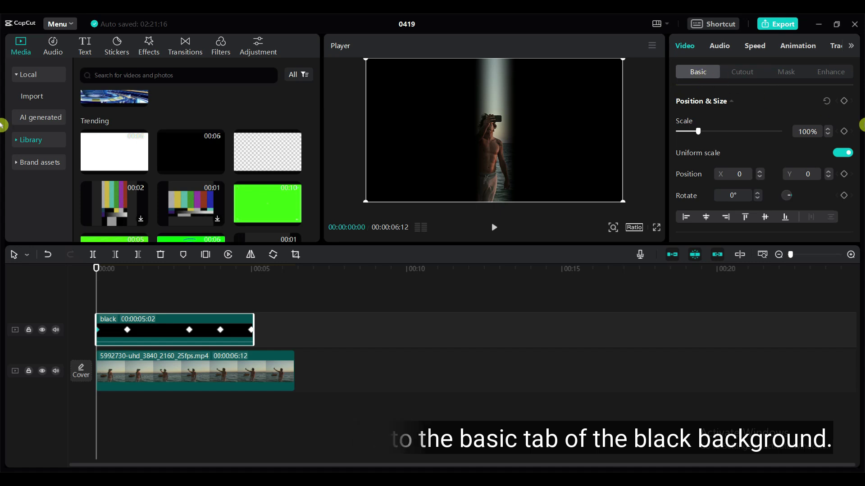
{"action": "left_click_drag", "start_coordinate": [859, 131], "coordinate": [856, 177]}
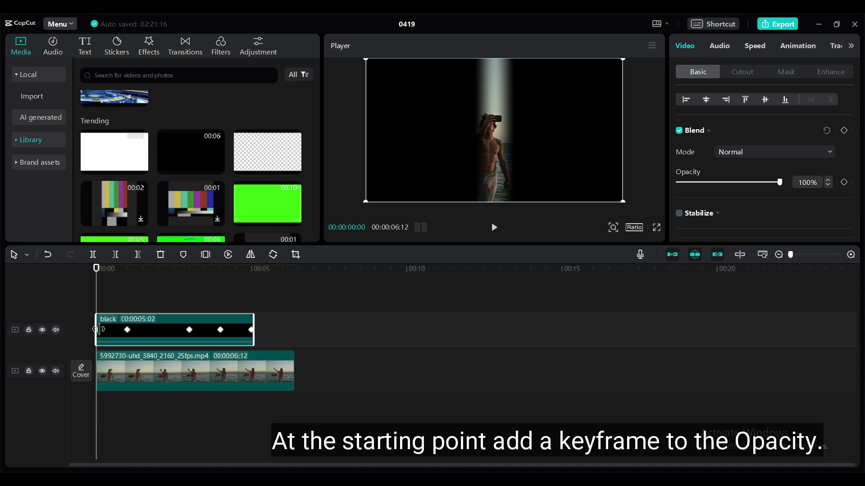
{"action": "left_click", "coordinate": [844, 184]}
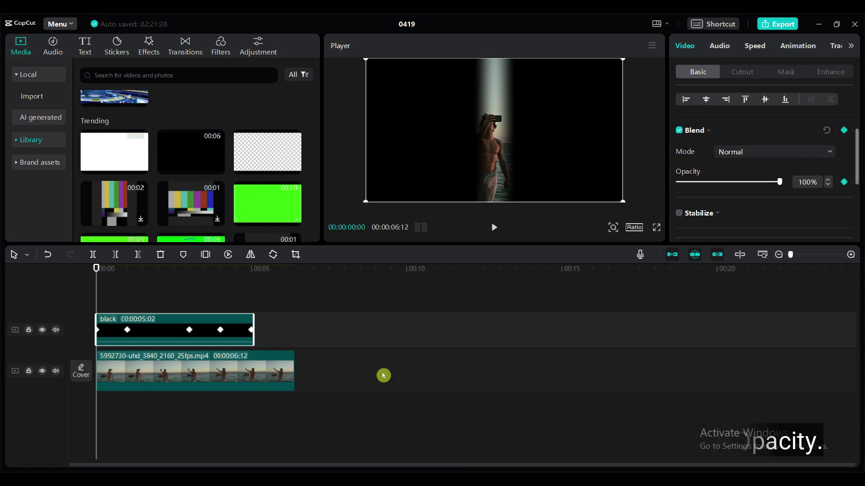
{"action": "left_click", "coordinate": [221, 330]}
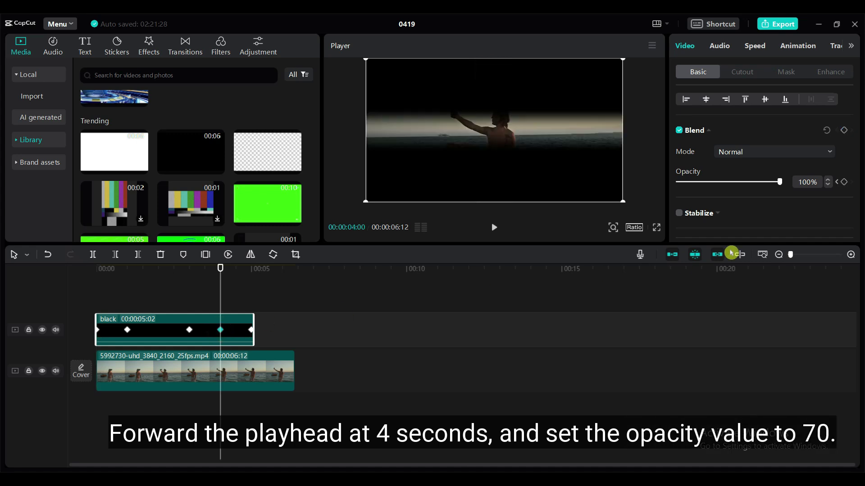